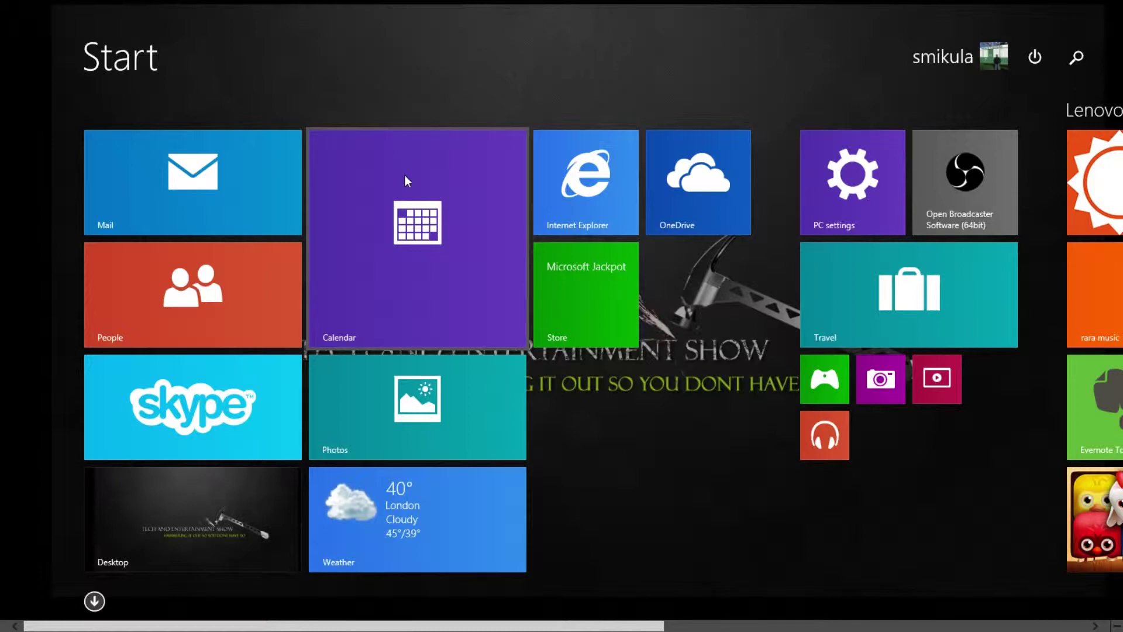
Step: Resize the Calendar tile on the Start screen to Small
right_click(407, 180)
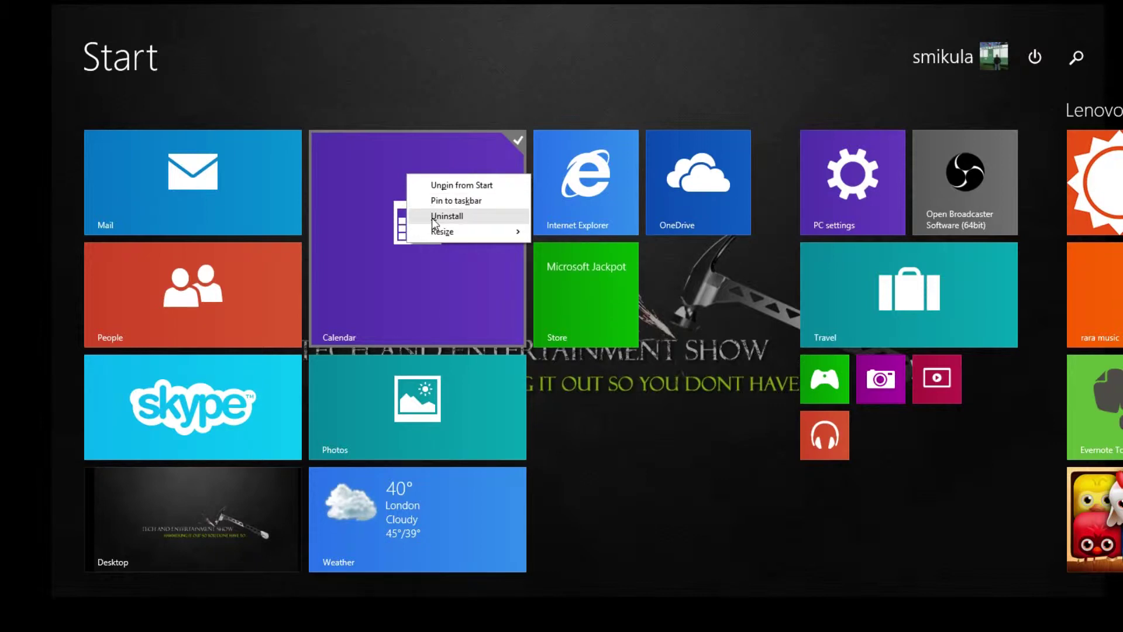
mouse_move(439, 237)
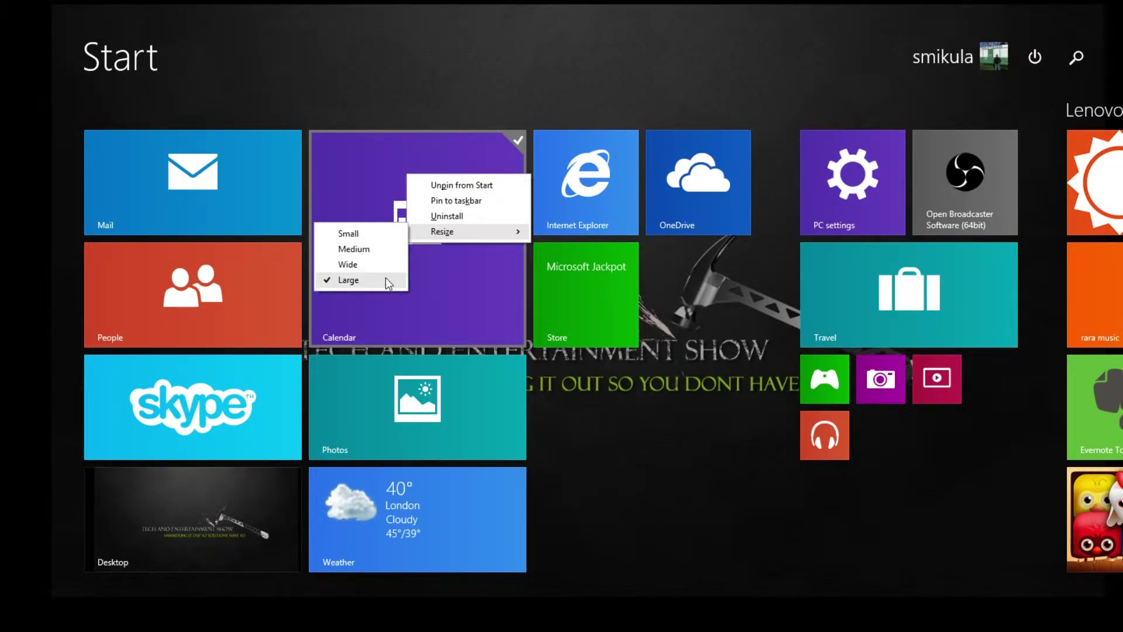
left_click(342, 234)
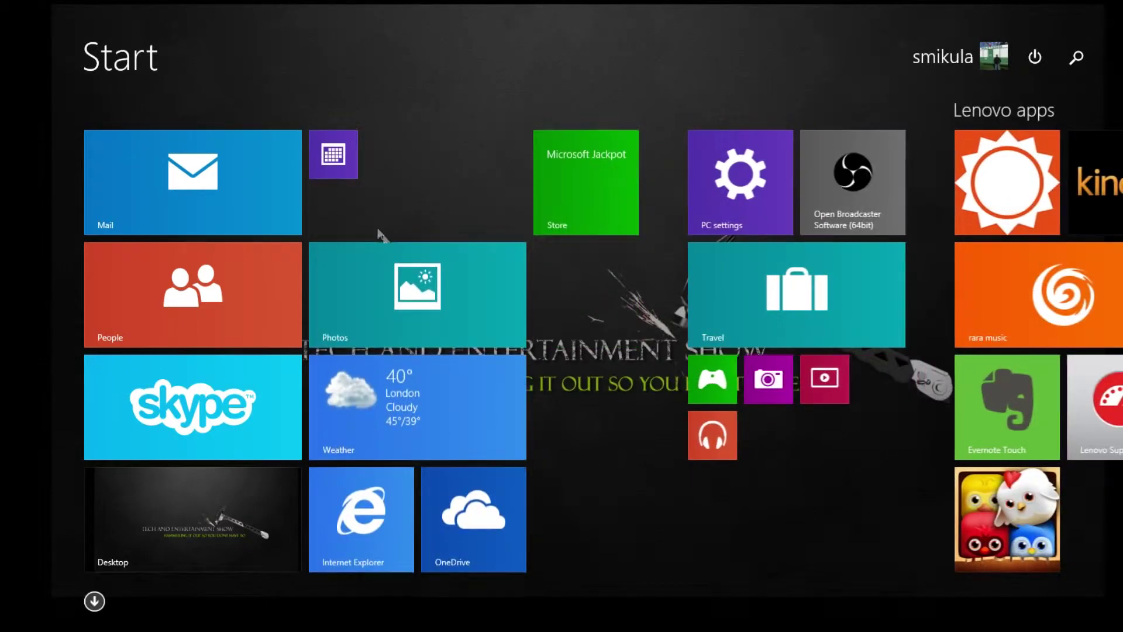
Step: Restore the Calendar tile to the Large size
right_click(332, 156)
mouse_move(371, 209)
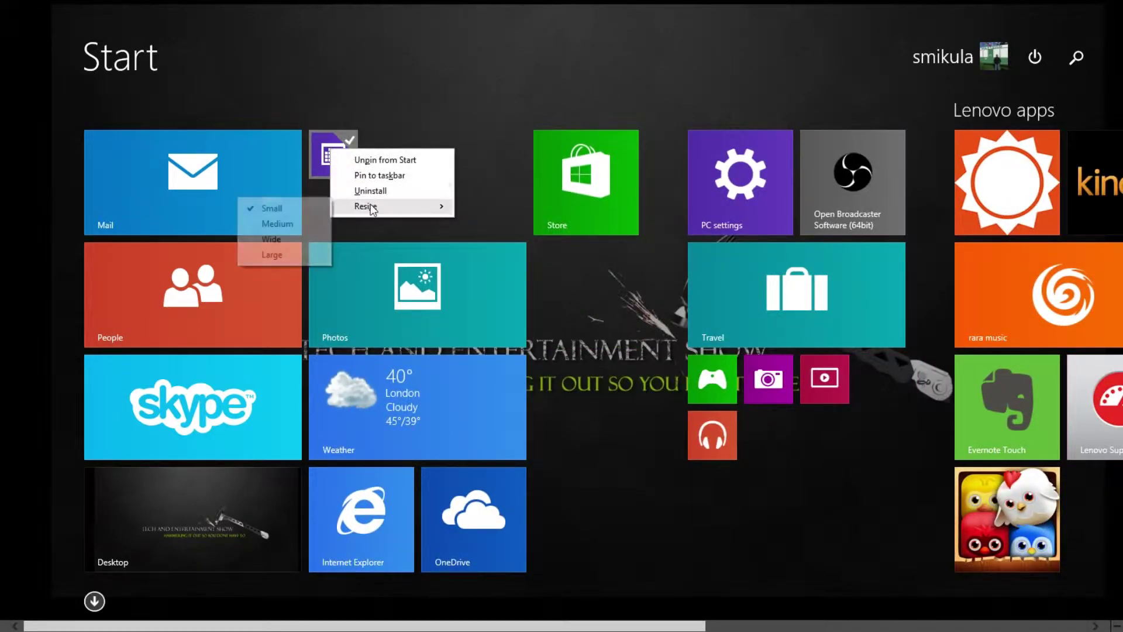
left_click(294, 253)
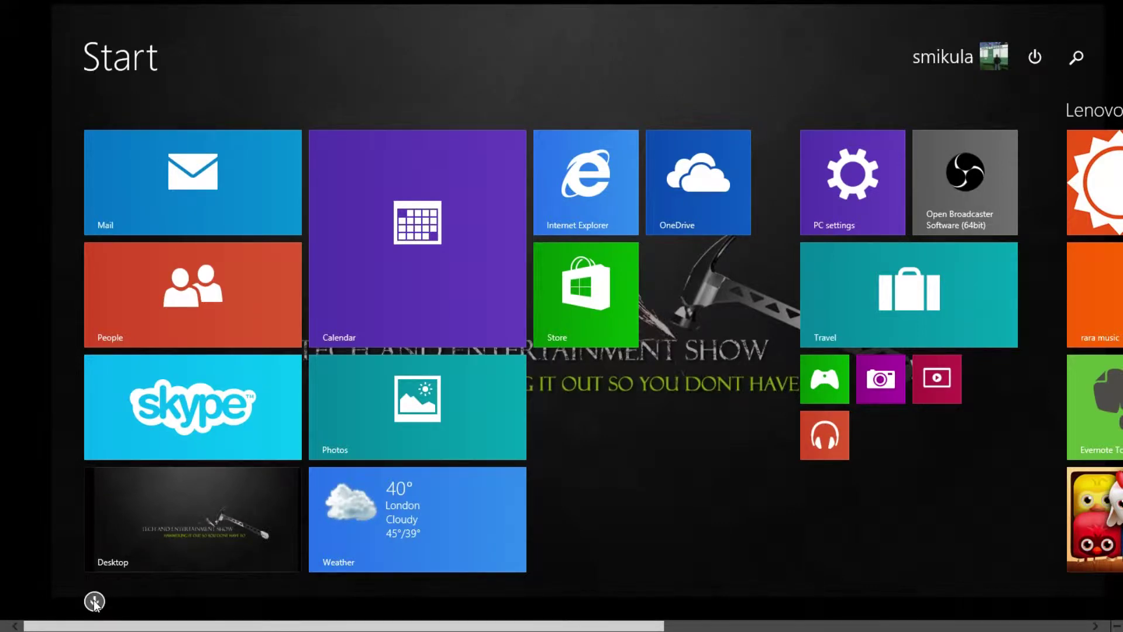
Step: Pin Calculator from the Windows Accessories group of all apps to Start and move its tile directly below Internet Explorer
left_click(94, 602)
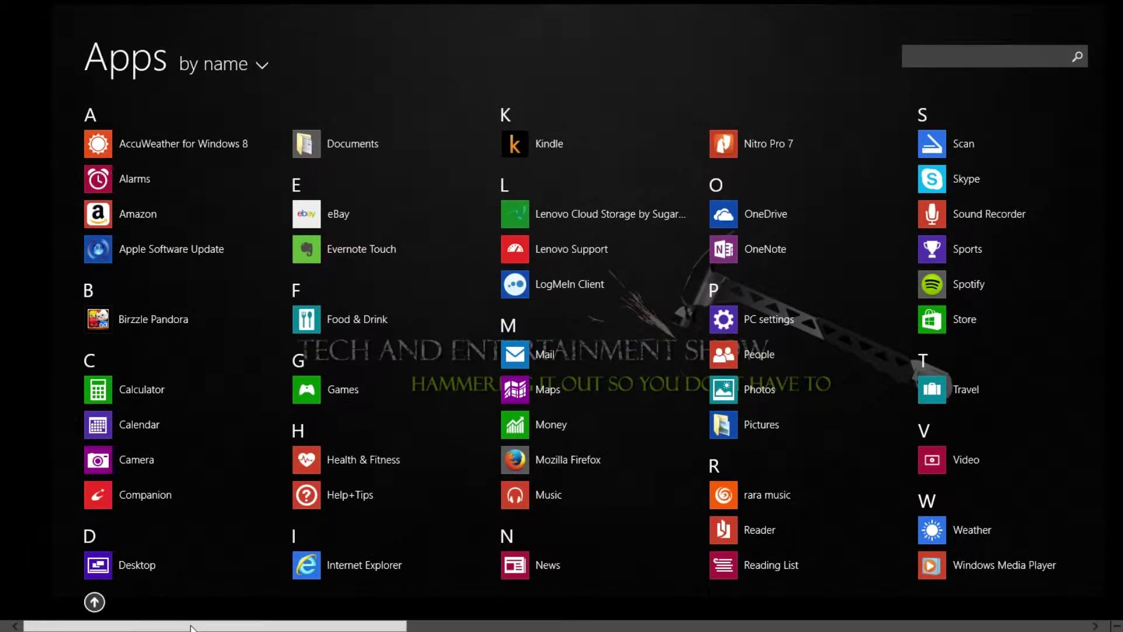
left_click_drag(191, 627, 843, 630)
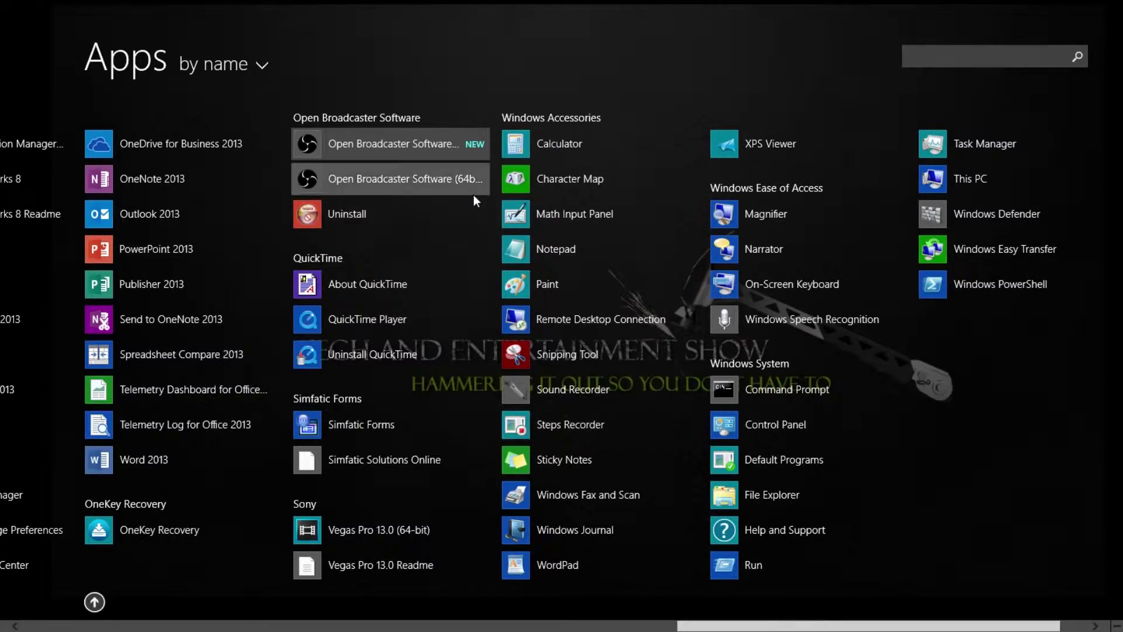
right_click(522, 147)
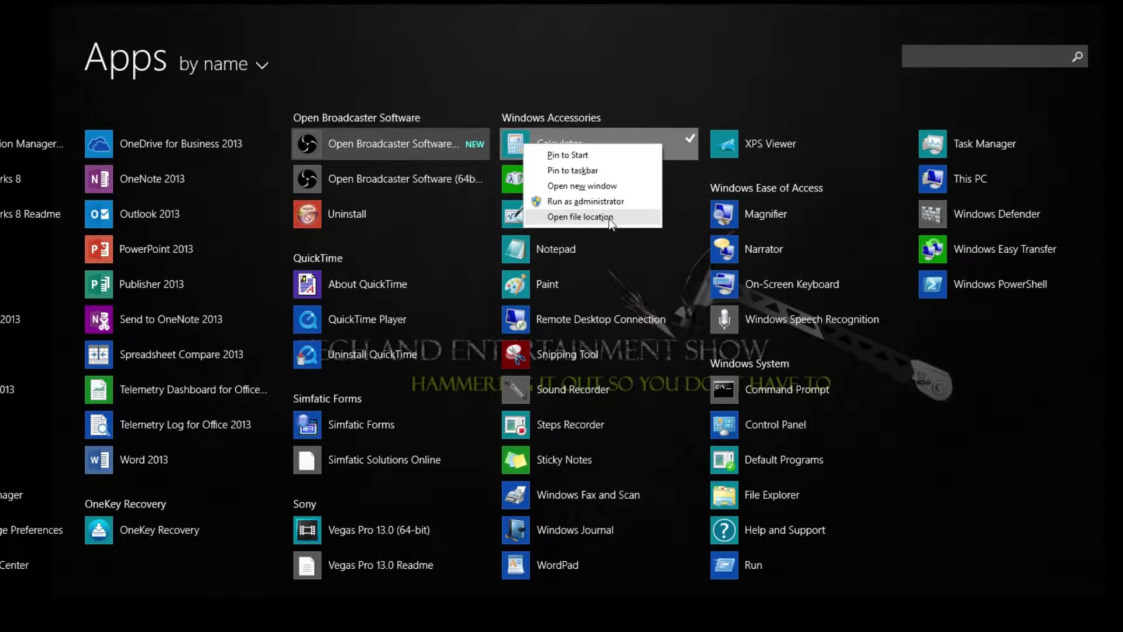
left_click(584, 155)
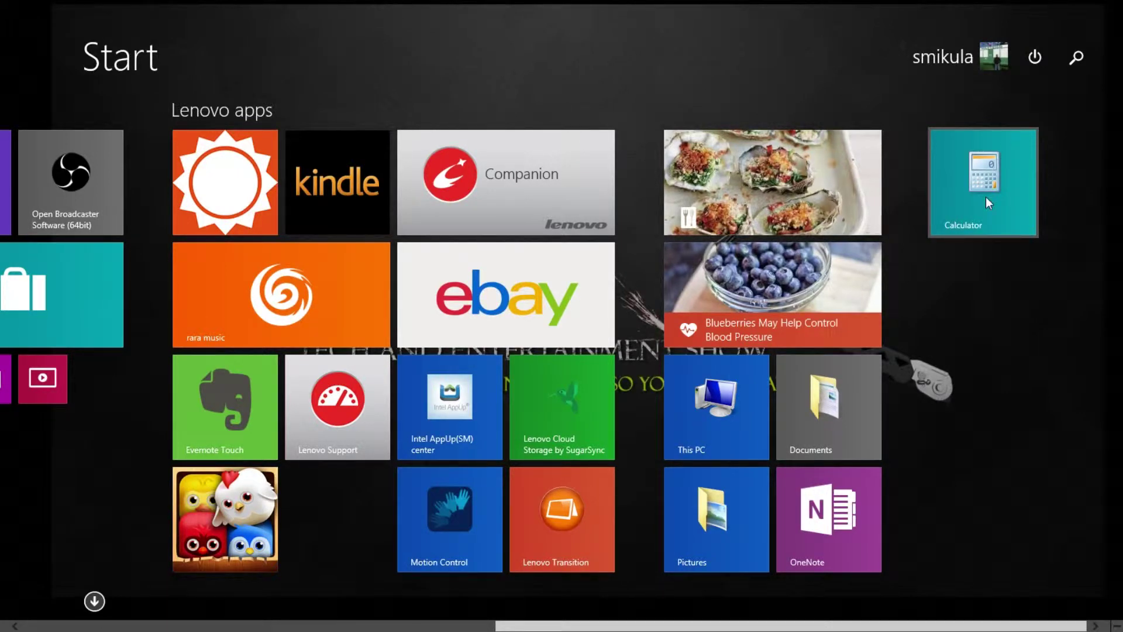
left_click_drag(986, 197, 593, 321)
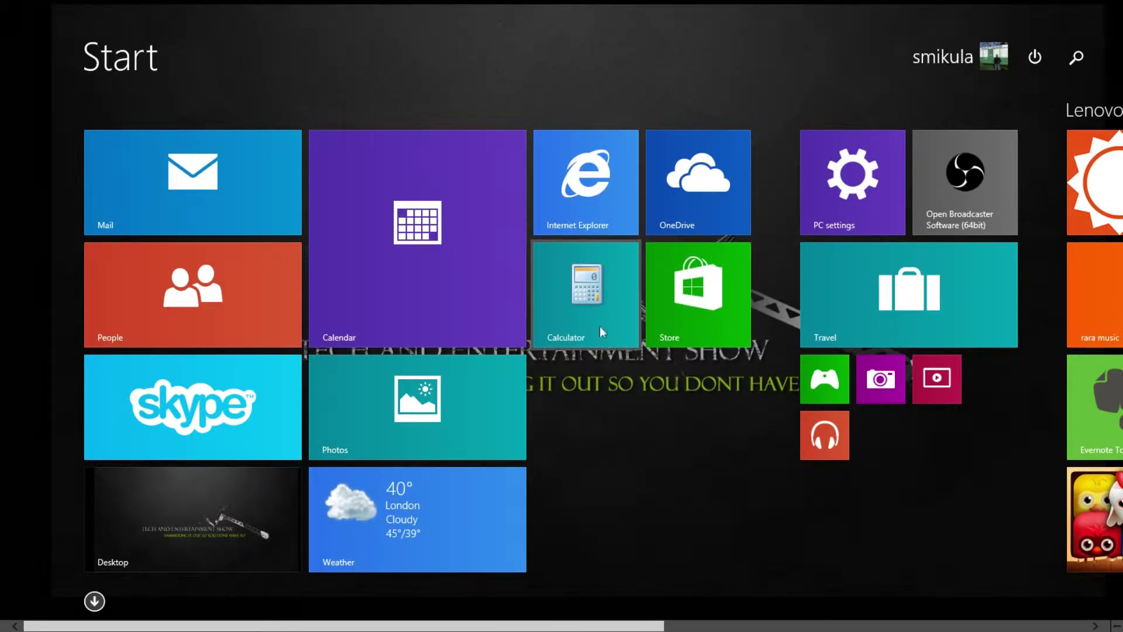
Step: Pin the Windows Accessories Calculator from the all-apps list to the taskbar
mouse_move(469, 626)
left_mouse_down()
mouse_move(891, 625)
mouse_move(480, 626)
left_mouse_up()
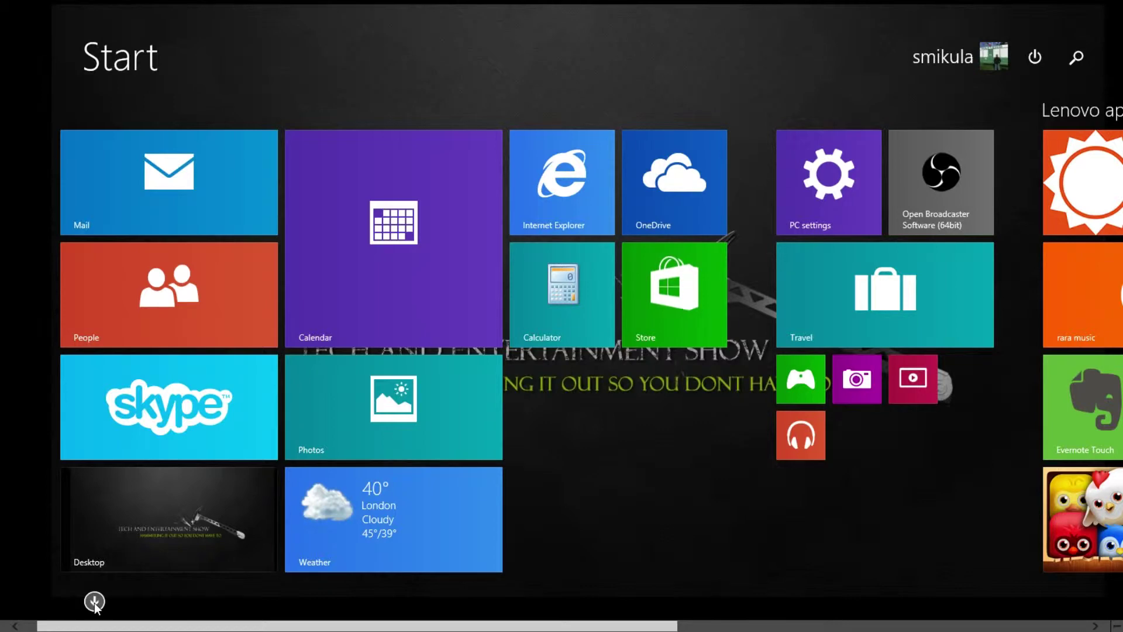
left_click(94, 601)
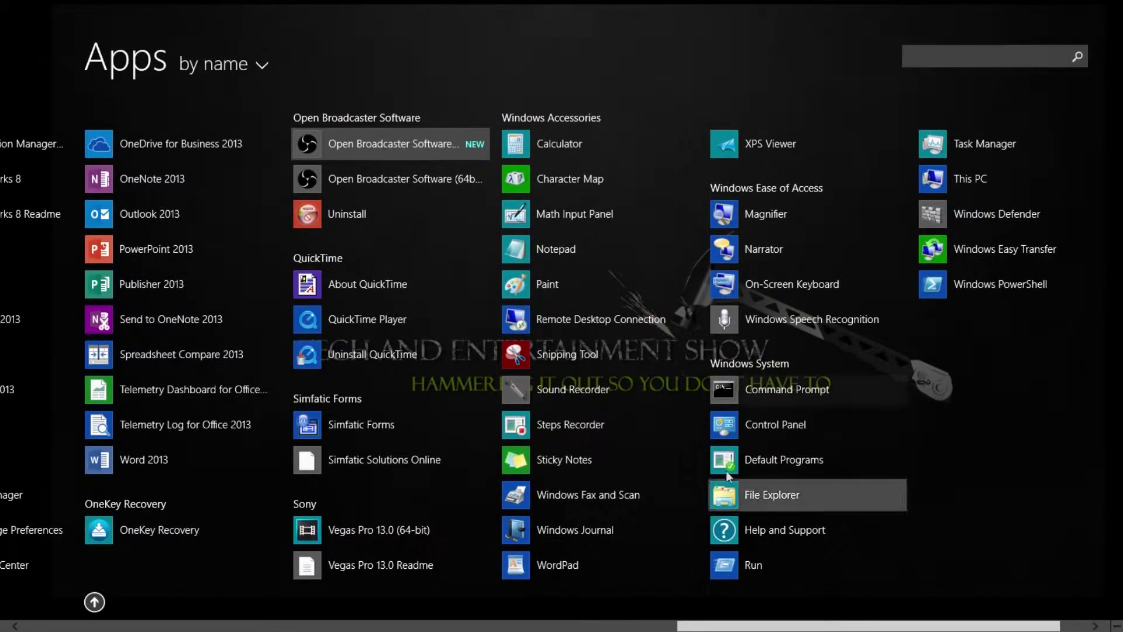
right_click(518, 151)
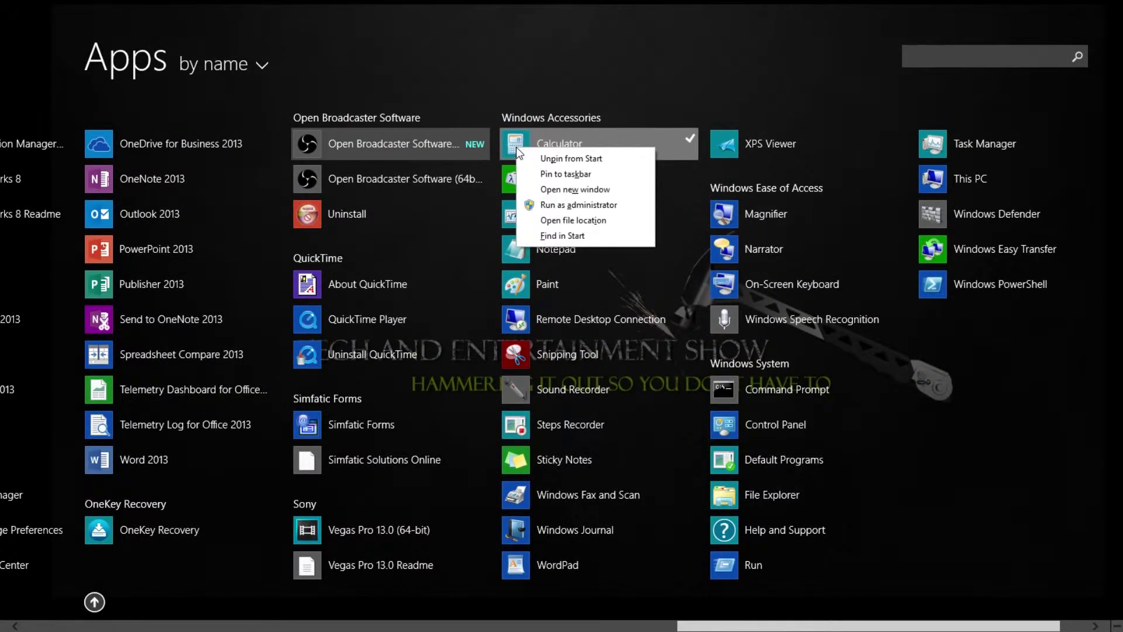
left_click(570, 176)
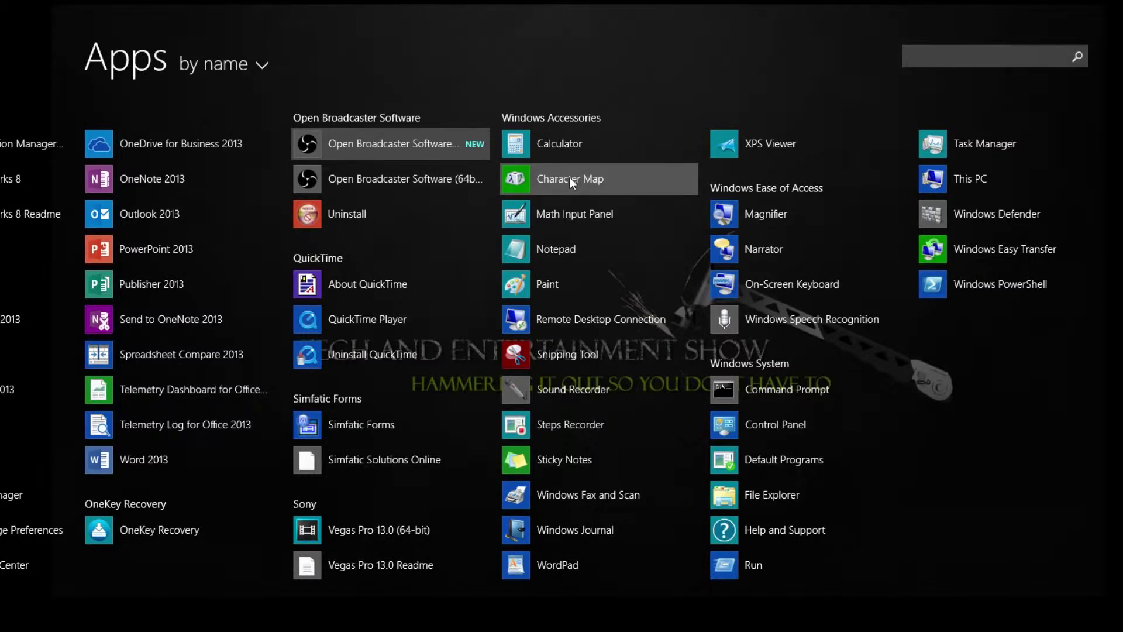
Step: Go to the desktop, try out the pinned Calculator by launching it from the taskbar, and close it
key("super")
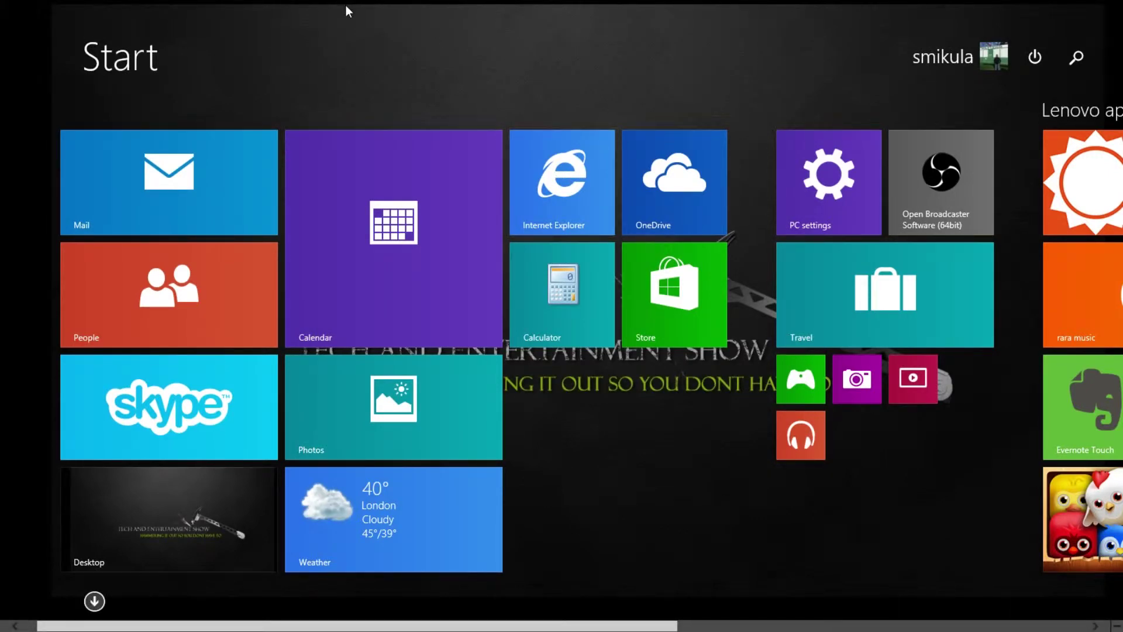
key("super")
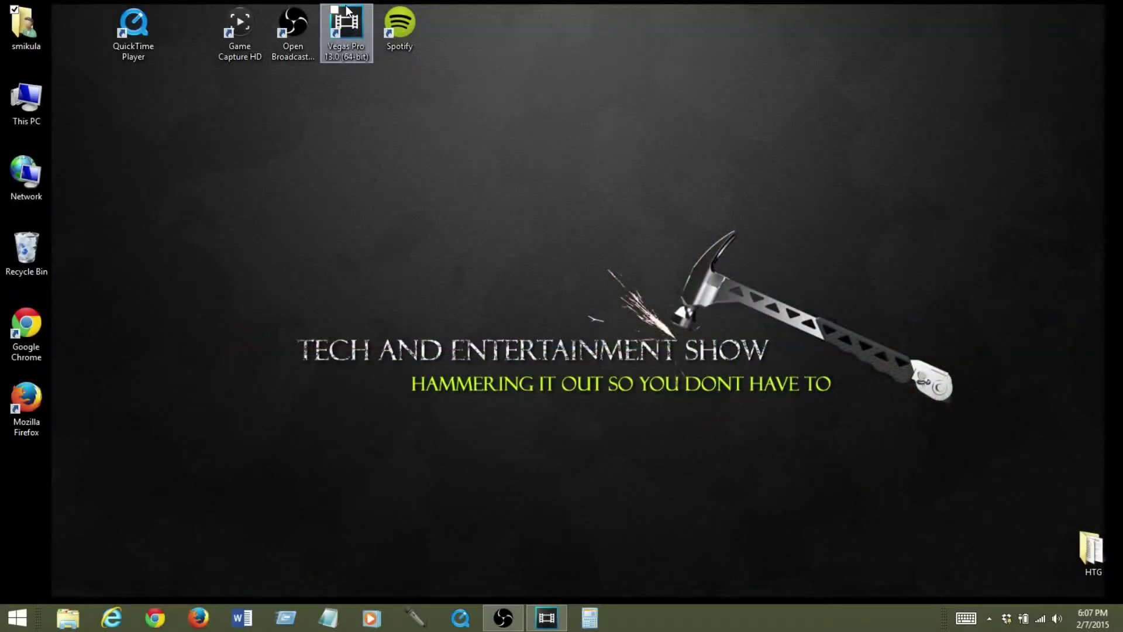
left_click(592, 624)
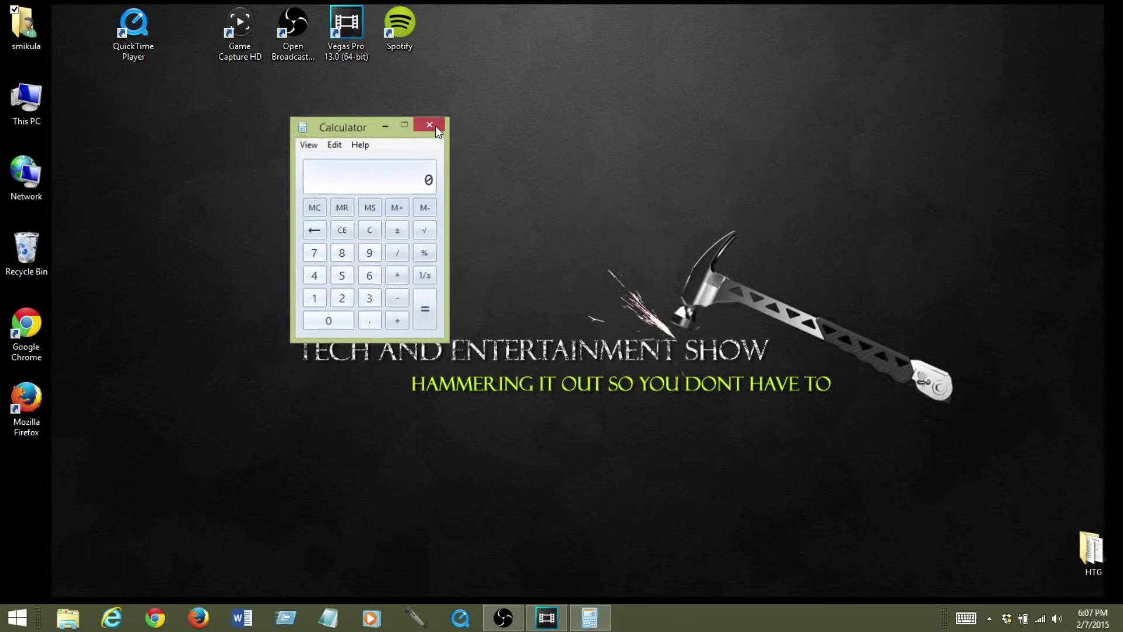
left_click(436, 127)
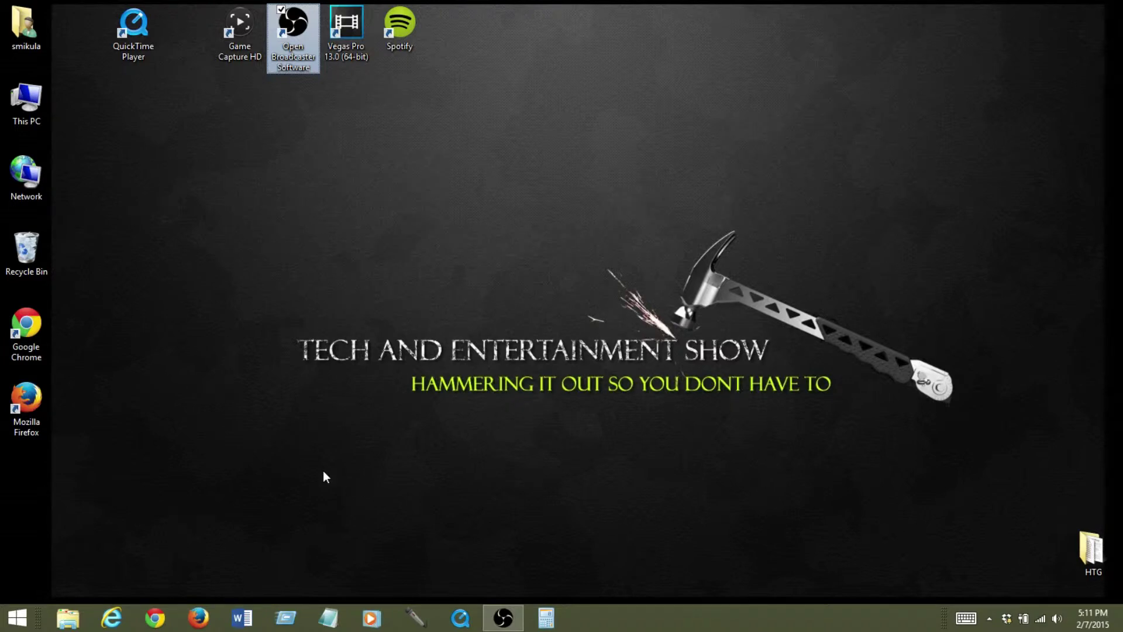
Step: Switch back and forth between the desktop and the Start screen several times, ending on the Start screen
left_click(17, 617)
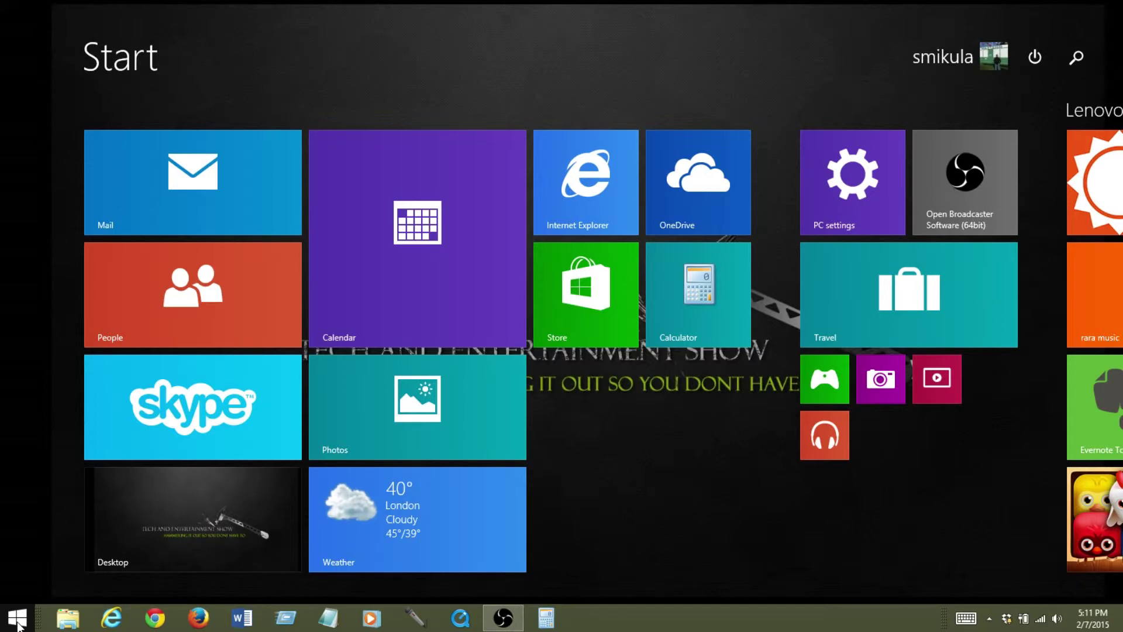
left_click(18, 623)
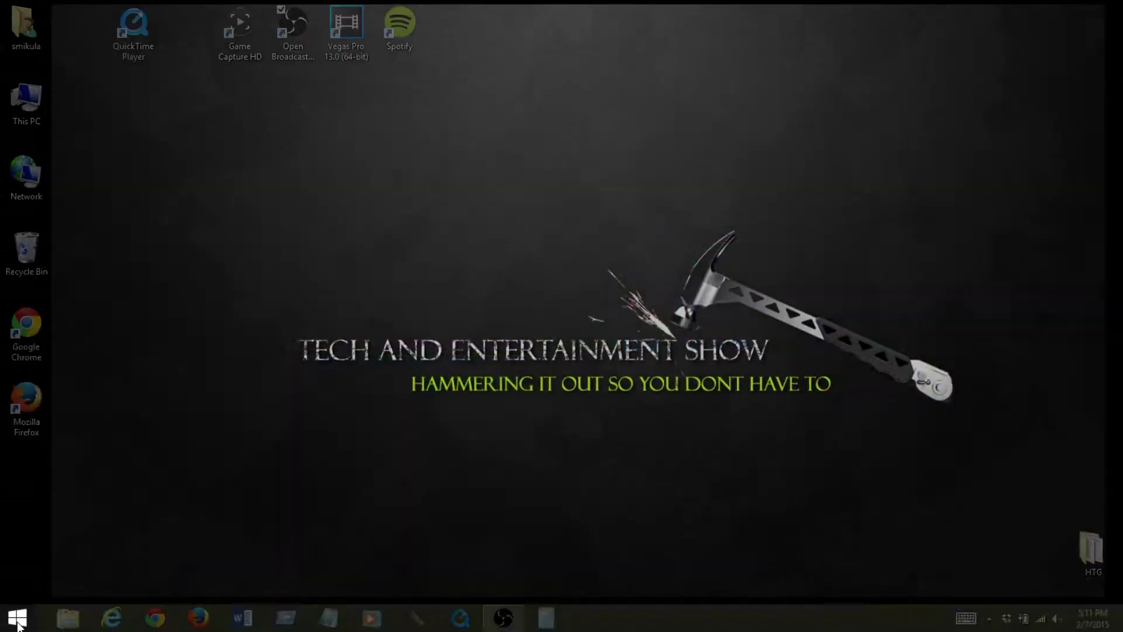
left_click(18, 624)
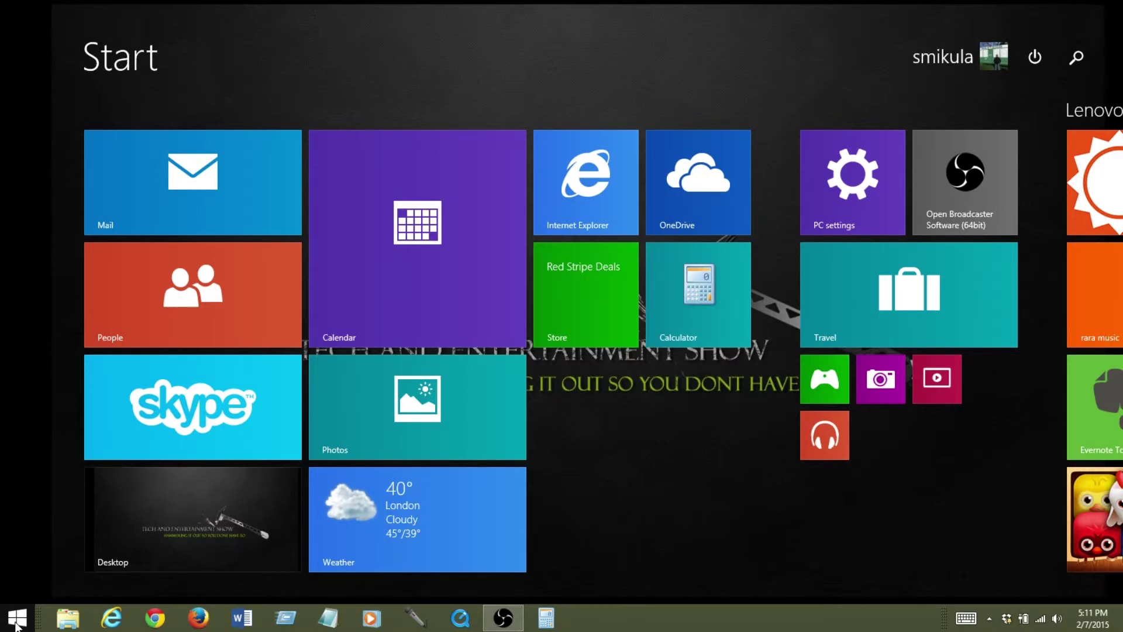
left_click(16, 625)
left_click(16, 625)
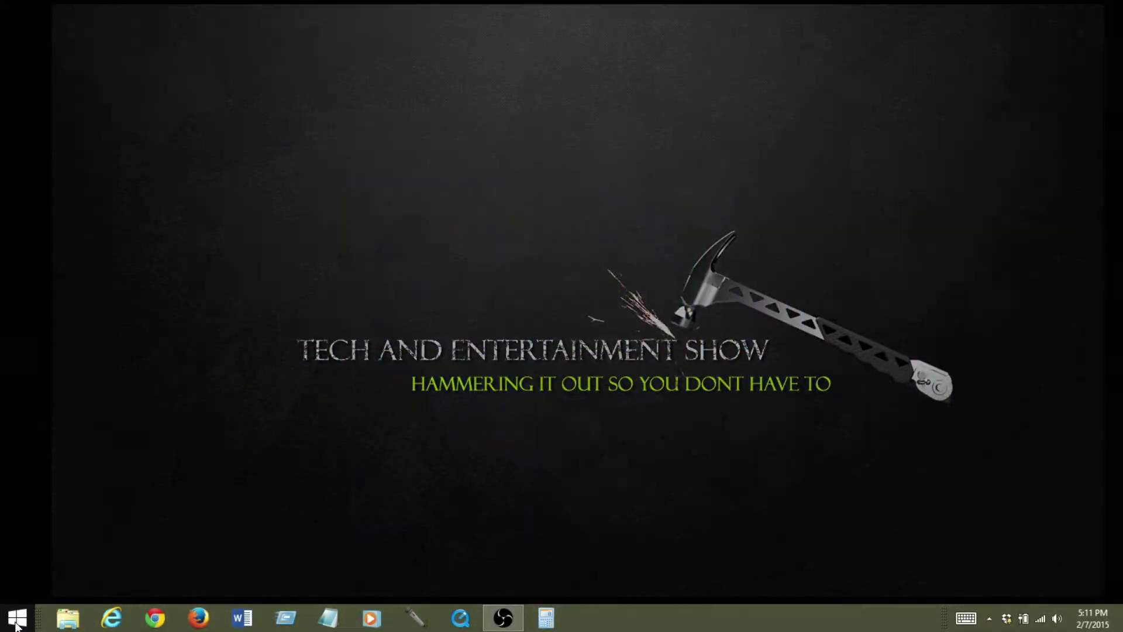
left_click(15, 625)
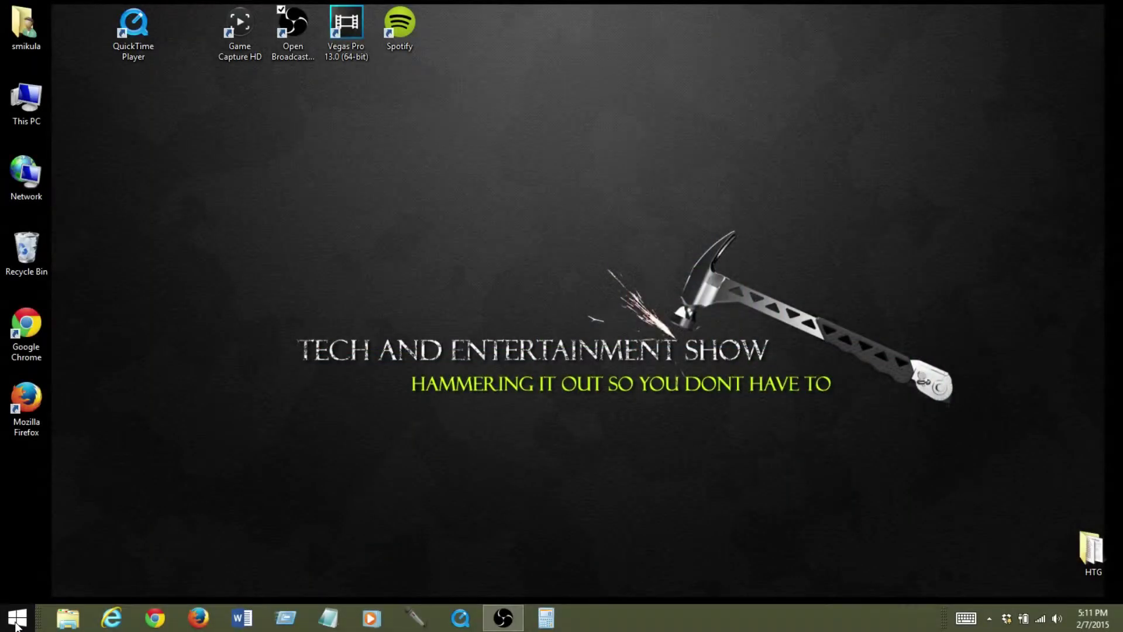
left_click(16, 624)
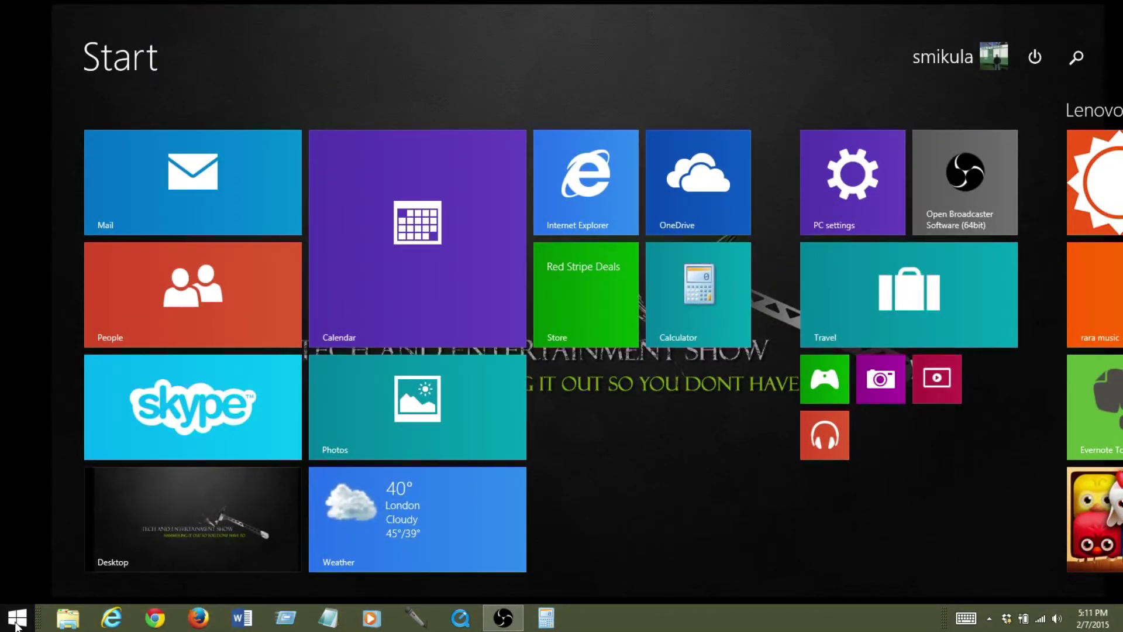
left_click(16, 624)
left_click(15, 625)
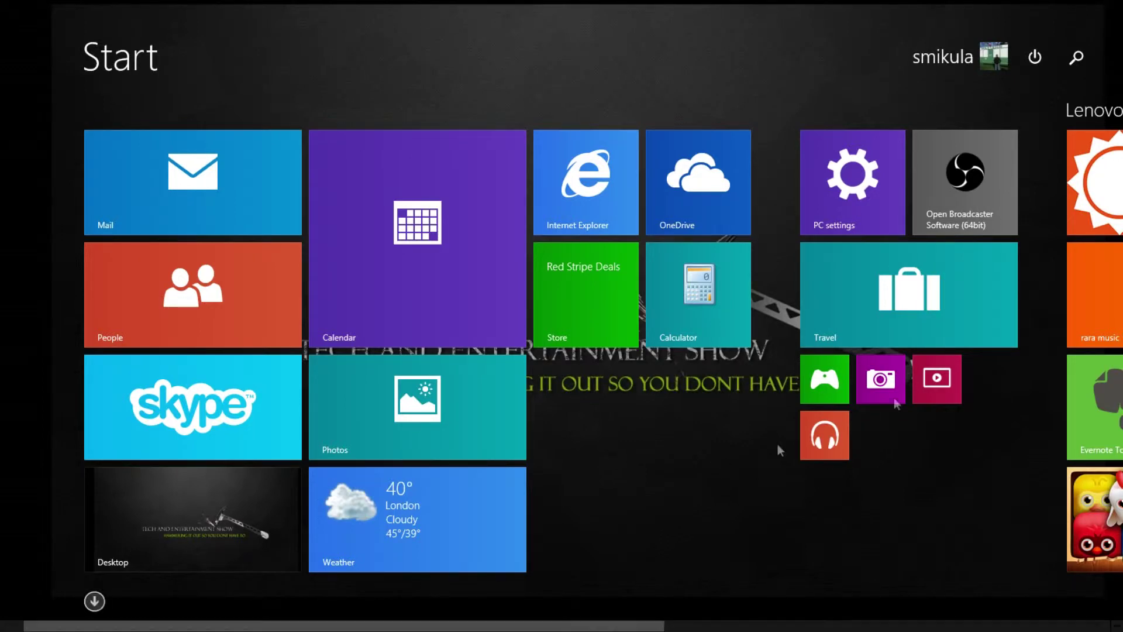
Step: Show the PC's power options through the Settings charm and again from the Start screen itself, dismissing both without choosing one
scroll(779, 447, "down", 1)
mouse_move(1122, 218)
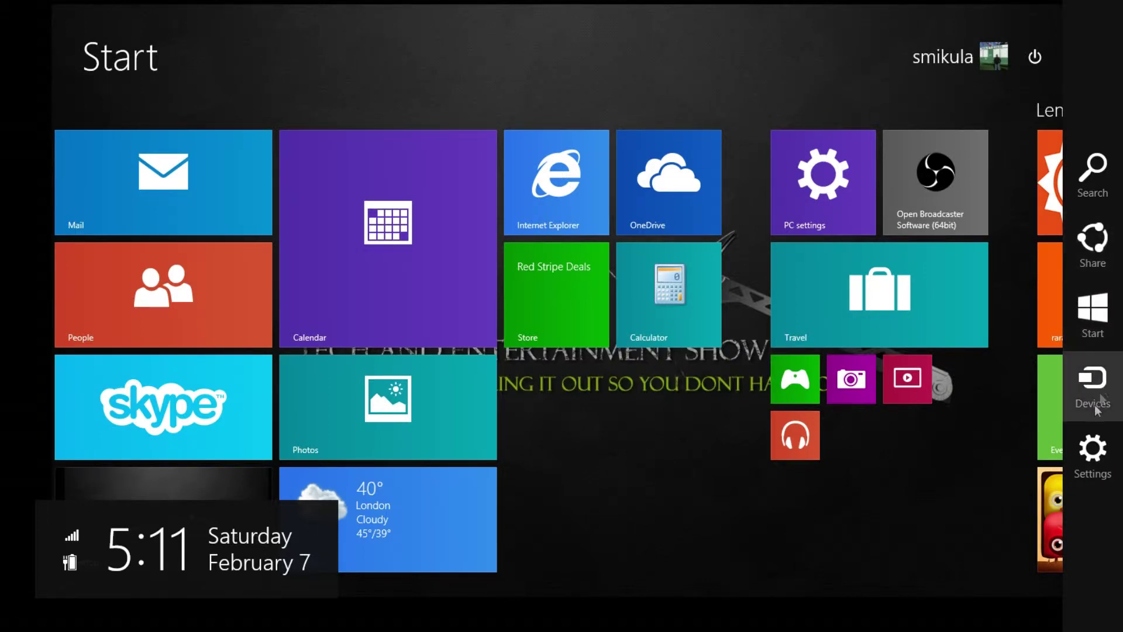
left_click(1093, 455)
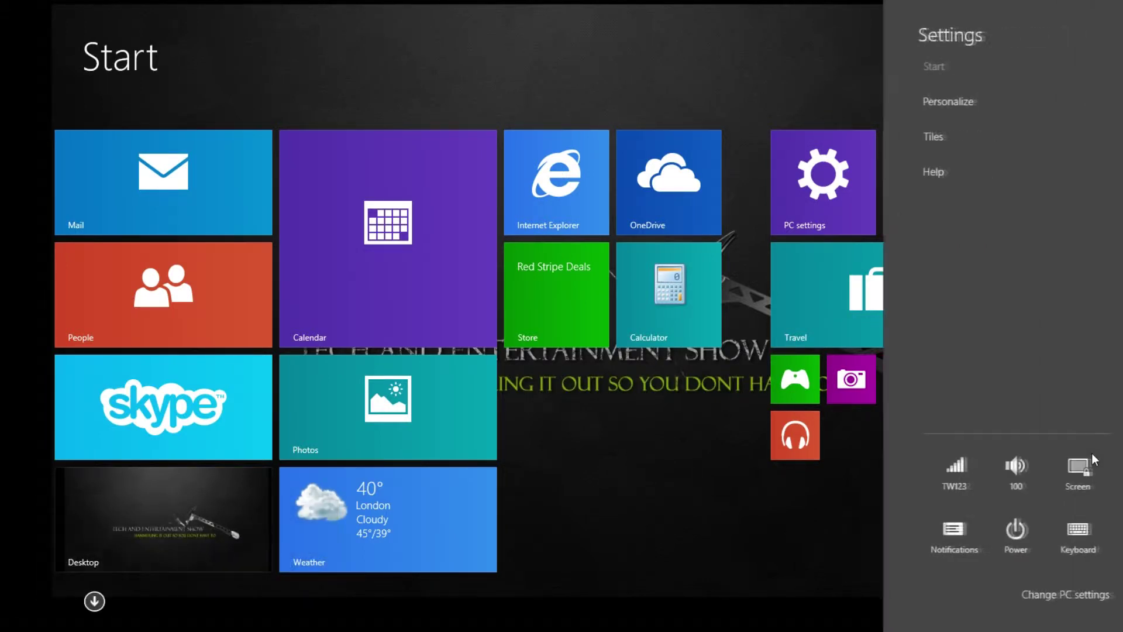
left_click(1005, 549)
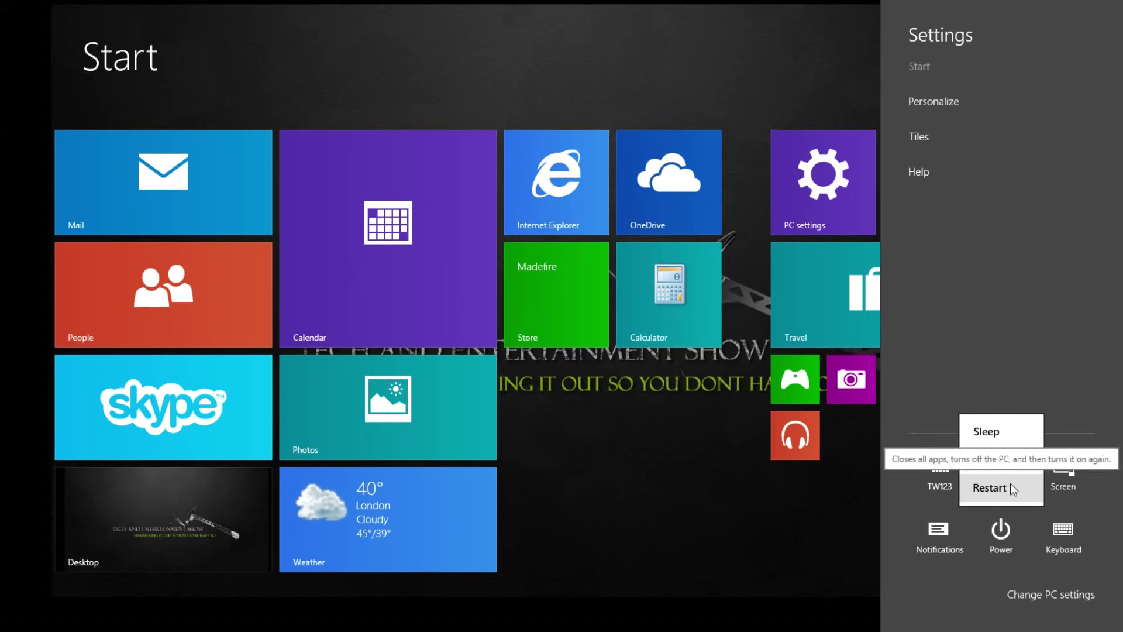
left_click(550, 55)
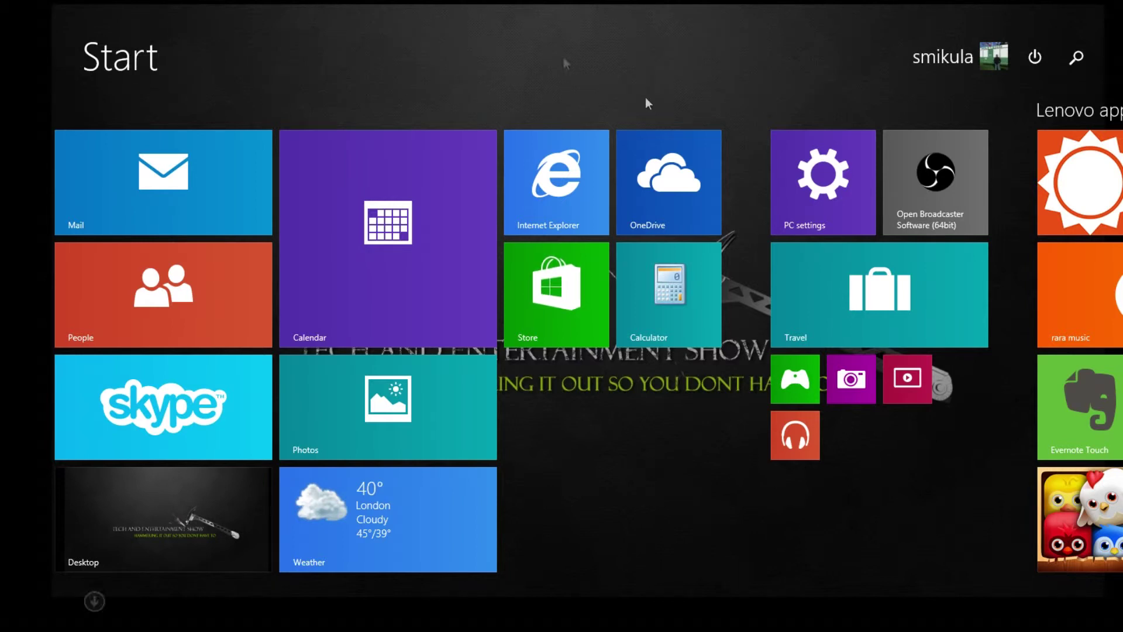
left_click(1035, 58)
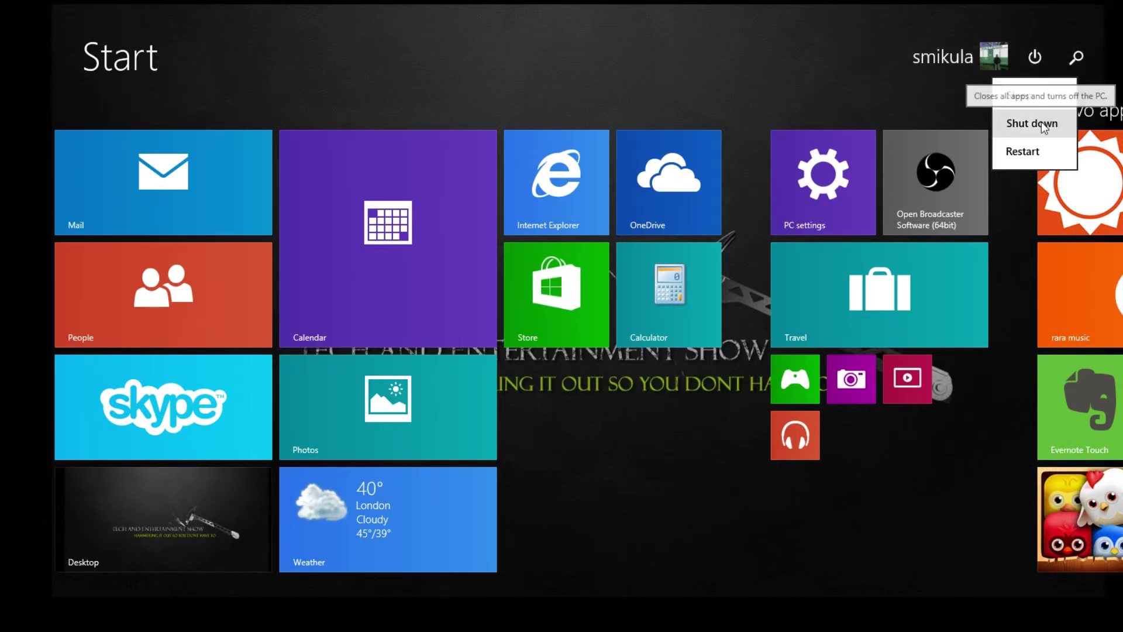
left_click(797, 56)
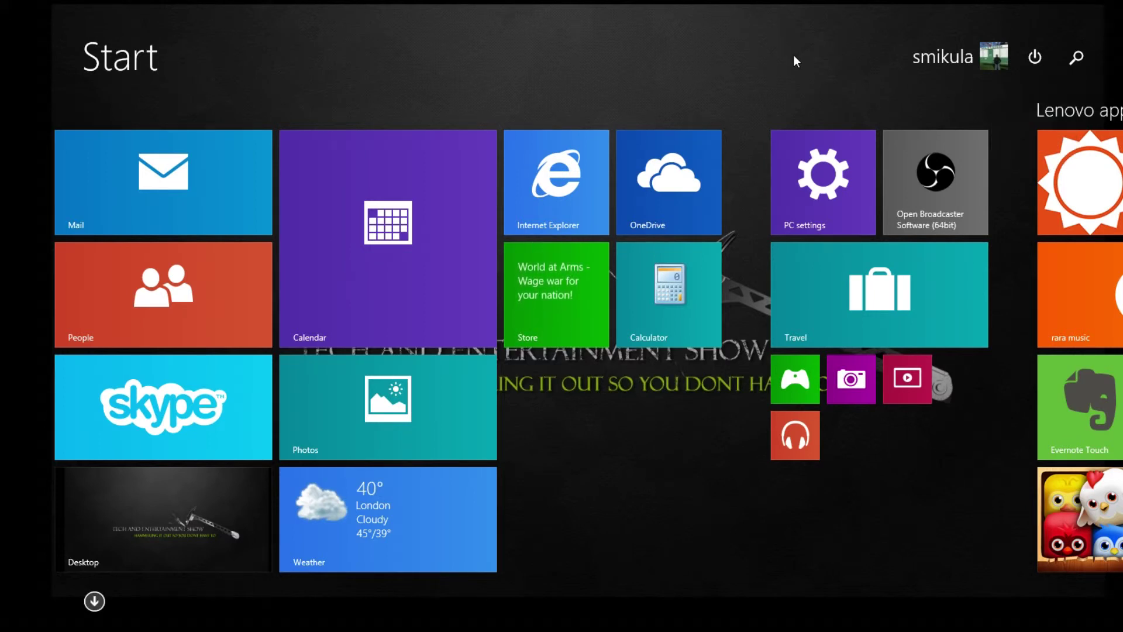
Step: Reveal the list of running apps from the Start screen, and launch the Store app
mouse_move(2, 6)
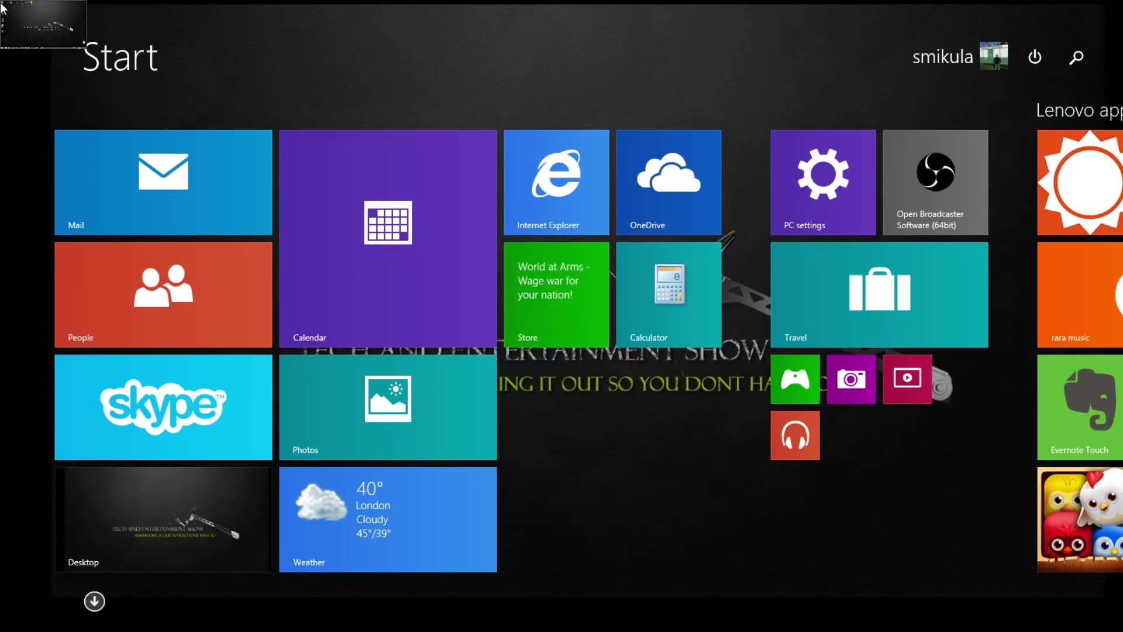
mouse_move(3, 193)
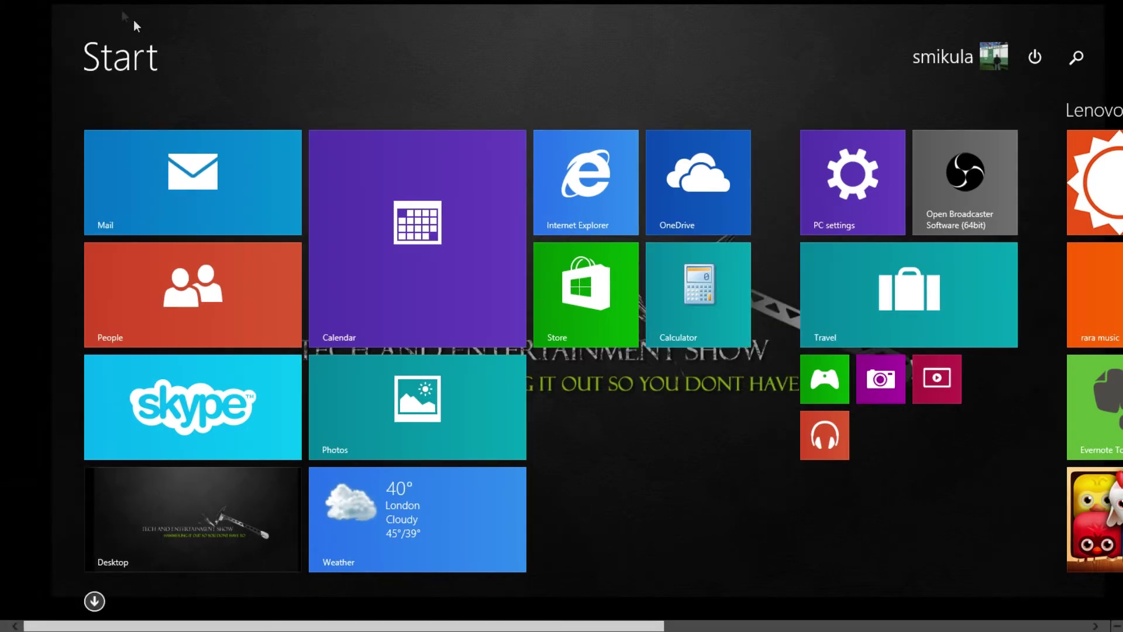
left_click(583, 304)
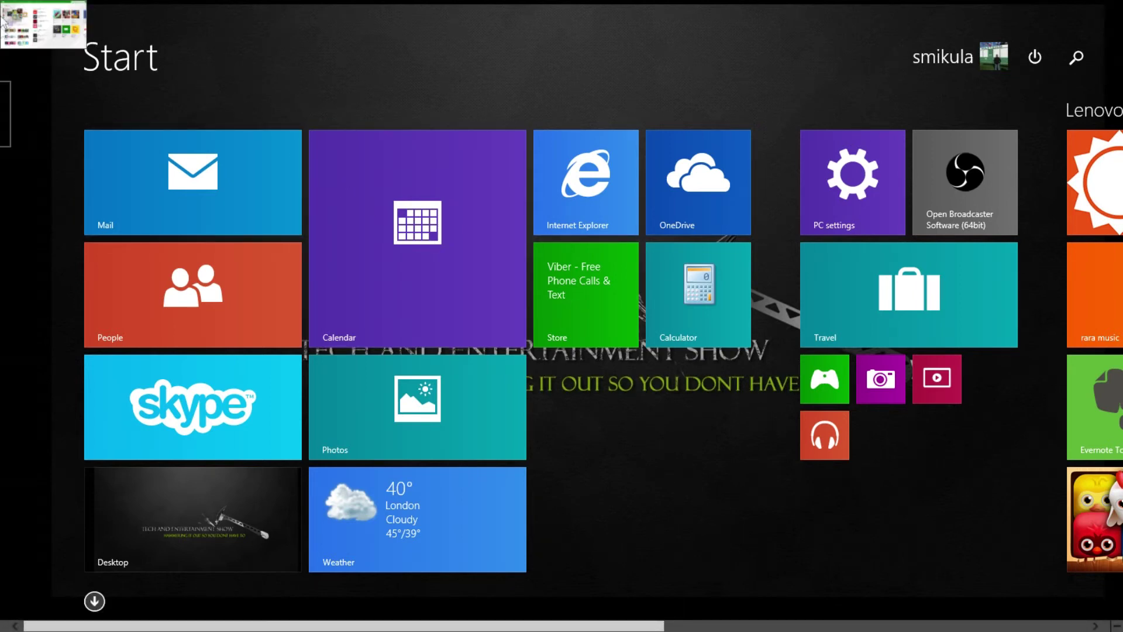
Step: Close the Store app from the list of running apps on the Start screen
mouse_move(3, 170)
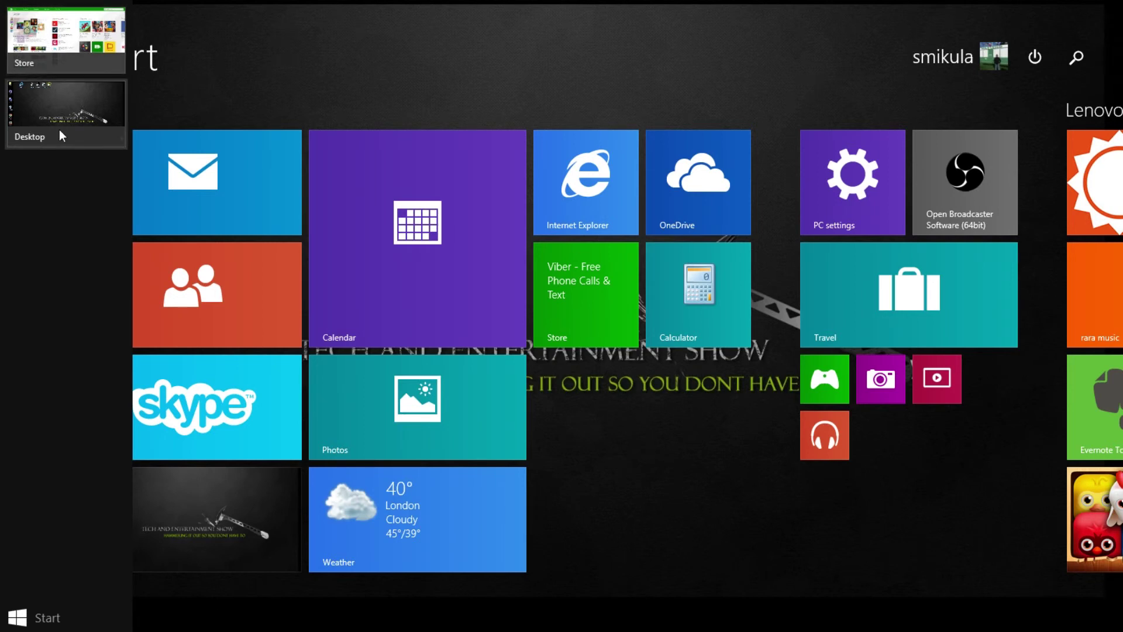
right_click(67, 44)
left_click(94, 52)
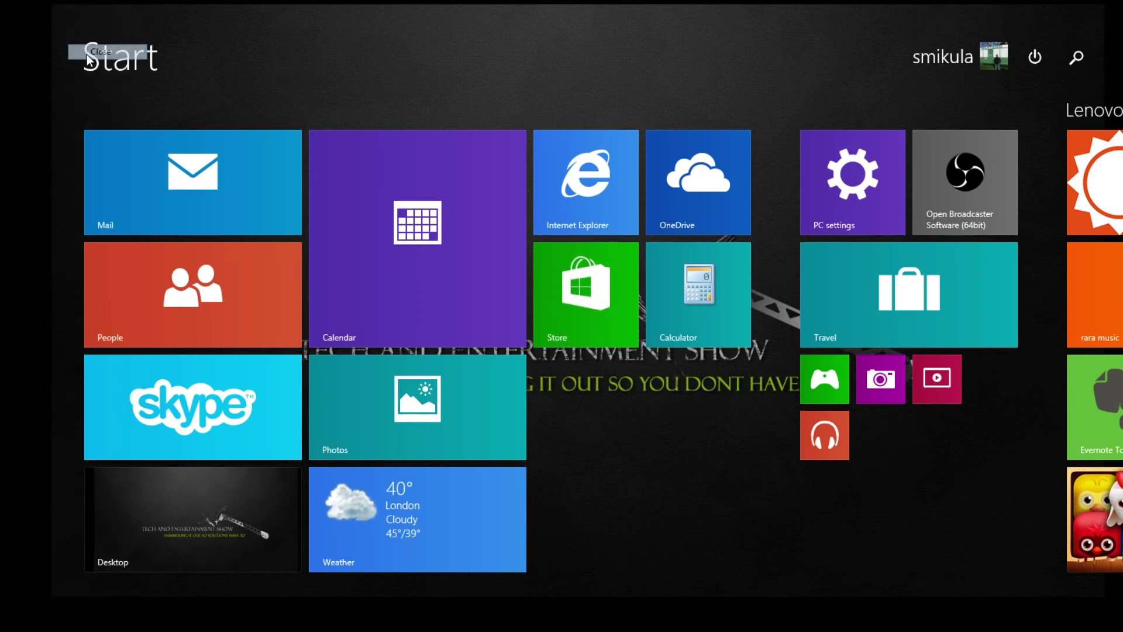